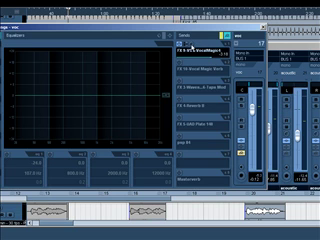
# Power on the FX 9 VocalMagic and FX 10 Vocal Magic Verb sends, re-toggling VocalMagic
pyautogui.click(192, 45)
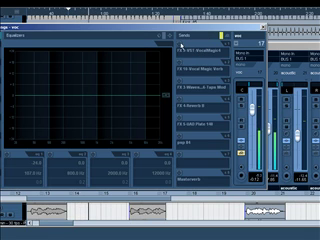
pyautogui.click(180, 46)
pyautogui.click(180, 61)
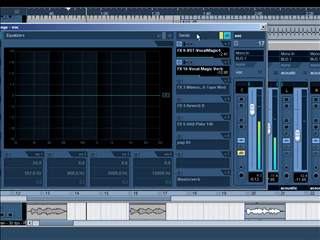
pyautogui.click(180, 47)
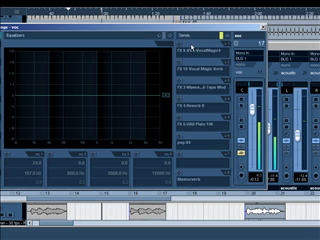
pyautogui.click(180, 66)
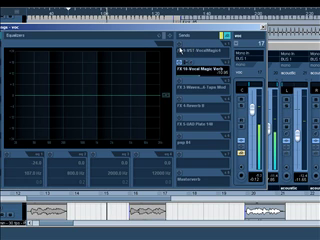
pyautogui.click(180, 50)
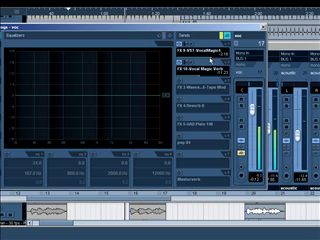
# Nudge Vocal Magic's Vintage amount down from 084 and close the plugin window
pyautogui.click(193, 48)
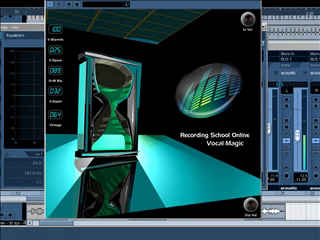
pyautogui.moveTo(58, 116)
pyautogui.mouseDown()
pyautogui.moveTo(58, 126)
pyautogui.moveTo(58, 112)
pyautogui.moveTo(58, 118)
pyautogui.mouseUp()
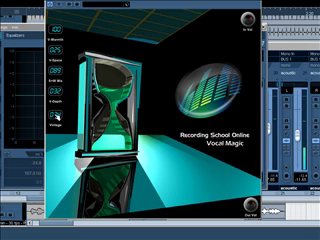
pyautogui.click(255, 4)
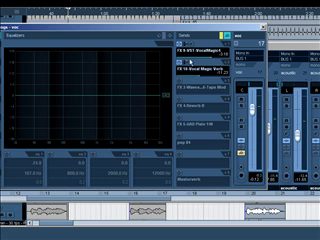
# Open the FX 10 Vocal Magic Verb plugin and move its window into place
pyautogui.click(200, 68)
pyautogui.moveTo(185, 47); pyautogui.dragTo(198, 43)
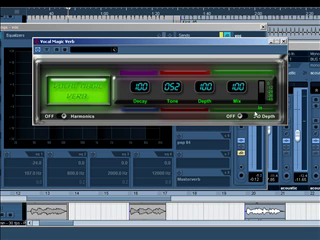
# Close the Vocal Magic Verb window and reopen the FX 9 VocalMagic plugin
pyautogui.click(284, 42)
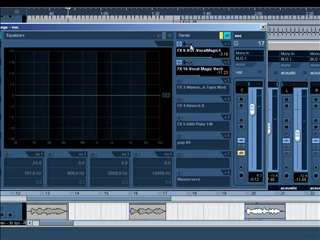
pyautogui.click(187, 47)
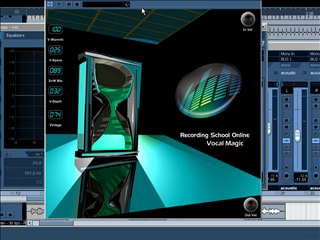